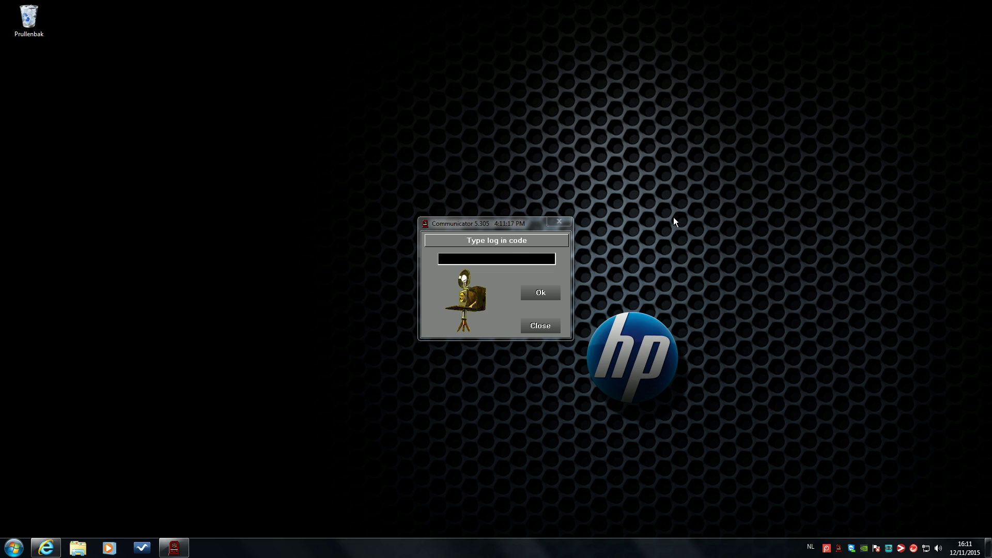
# Log in by entering the log-in code
pyautogui.click(510, 255)
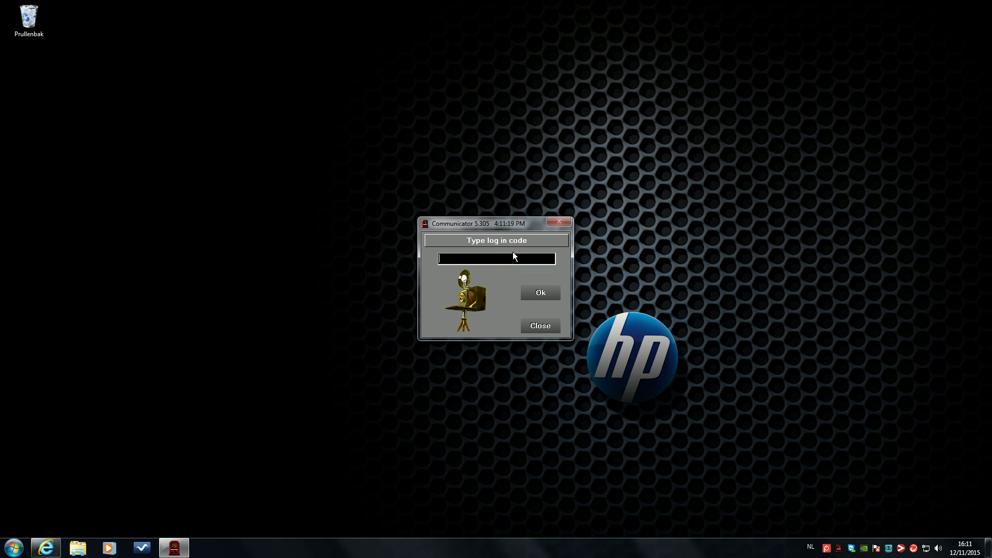
pyautogui.write('*')
pyautogui.press('Return')
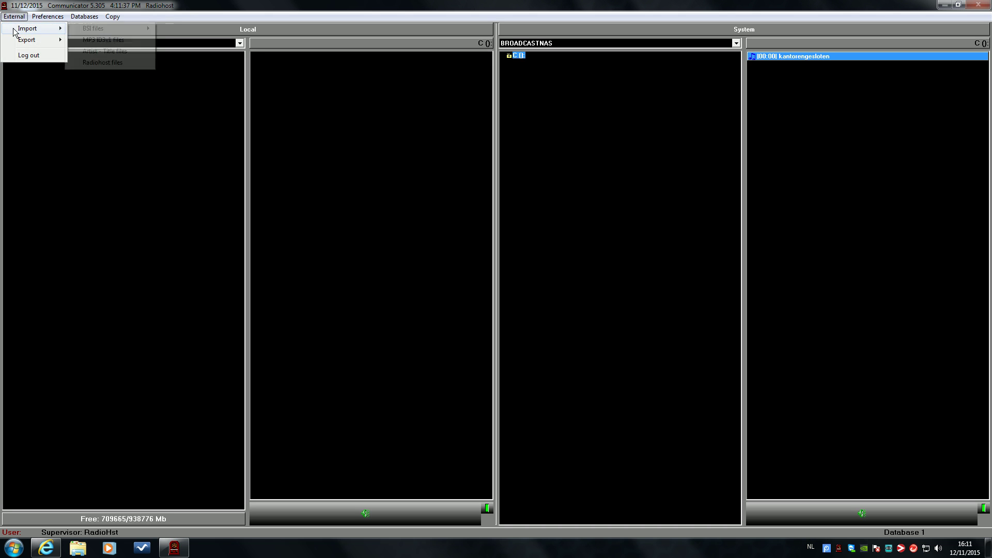
# Import the MP3 file MUS-1555 from the songs folder on BROADCASTNAS
pyautogui.click(90, 40)
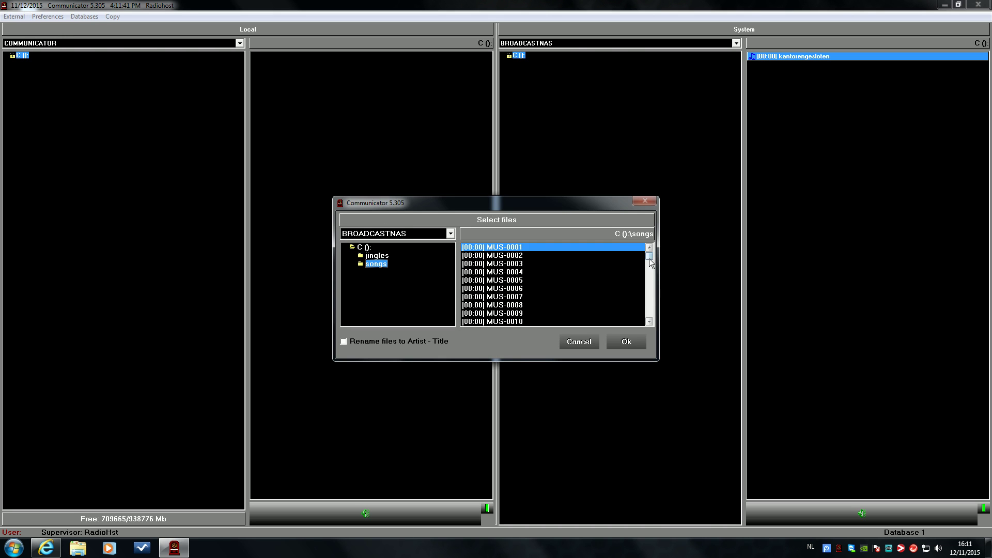
pyautogui.moveTo(650, 257); pyautogui.dragTo(647, 318)
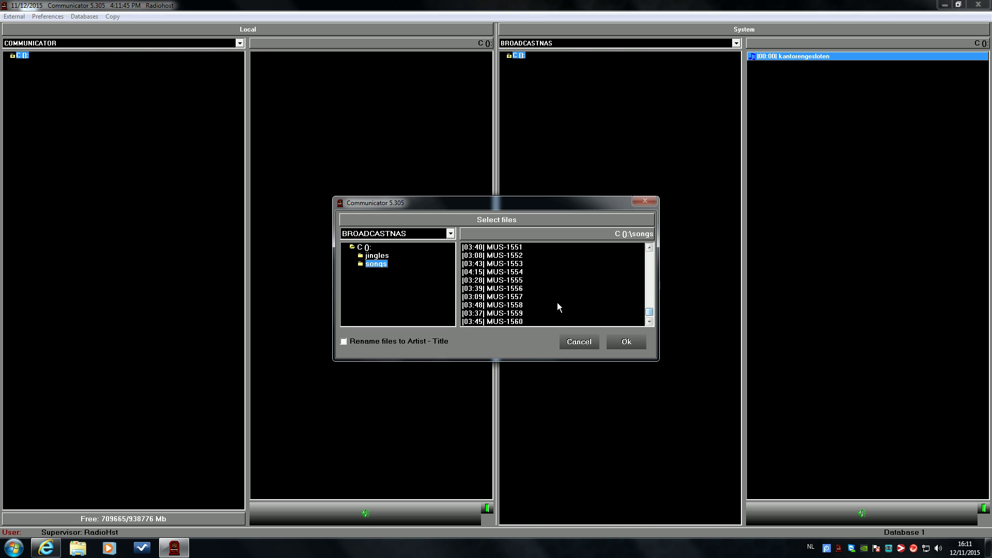
pyautogui.click(522, 282)
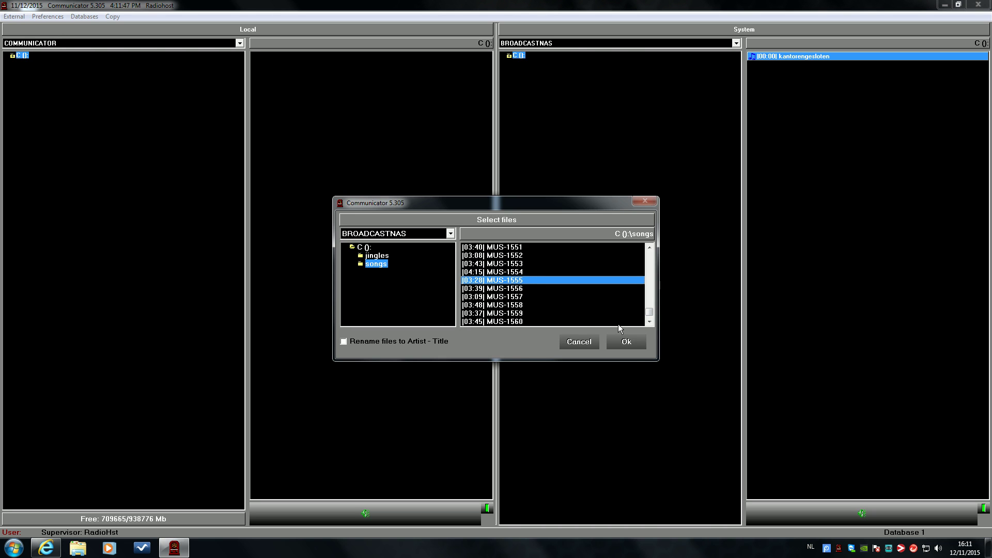
pyautogui.click(627, 342)
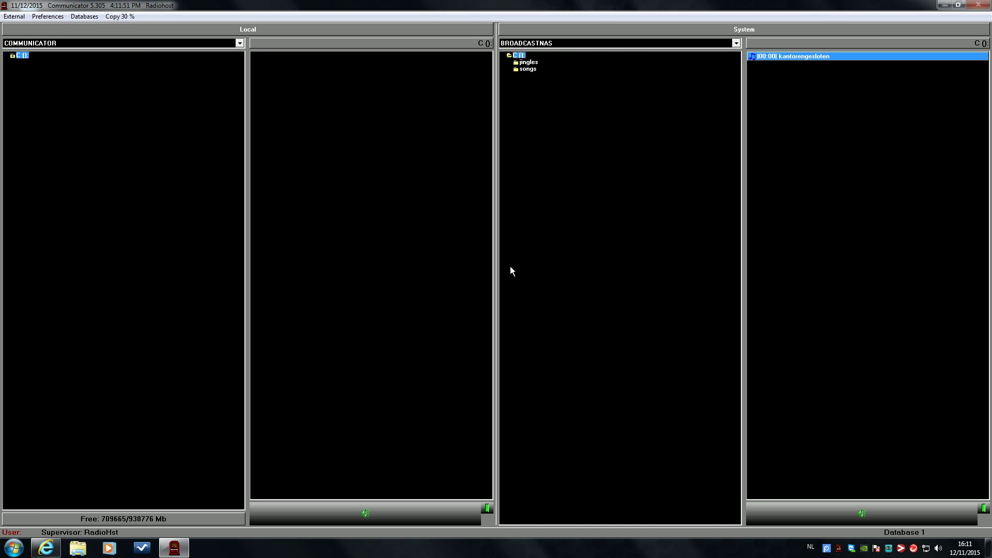
# Search the cardfile for the artist ECHOSM and open the melody BRIGHT for editing
pyautogui.click(117, 16)
pyautogui.click(87, 17)
pyautogui.click(88, 28)
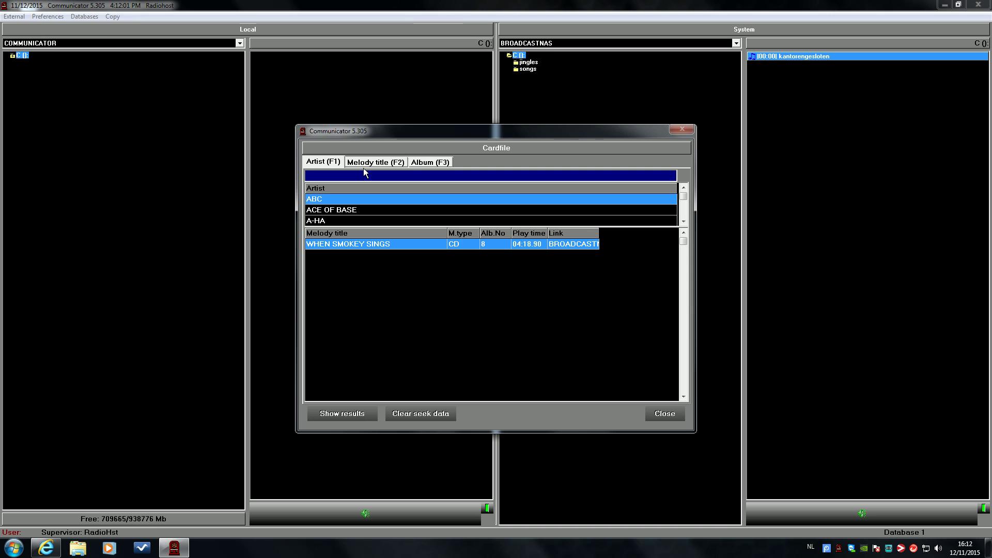
pyautogui.write('ECHOSM')
pyautogui.press('Return')
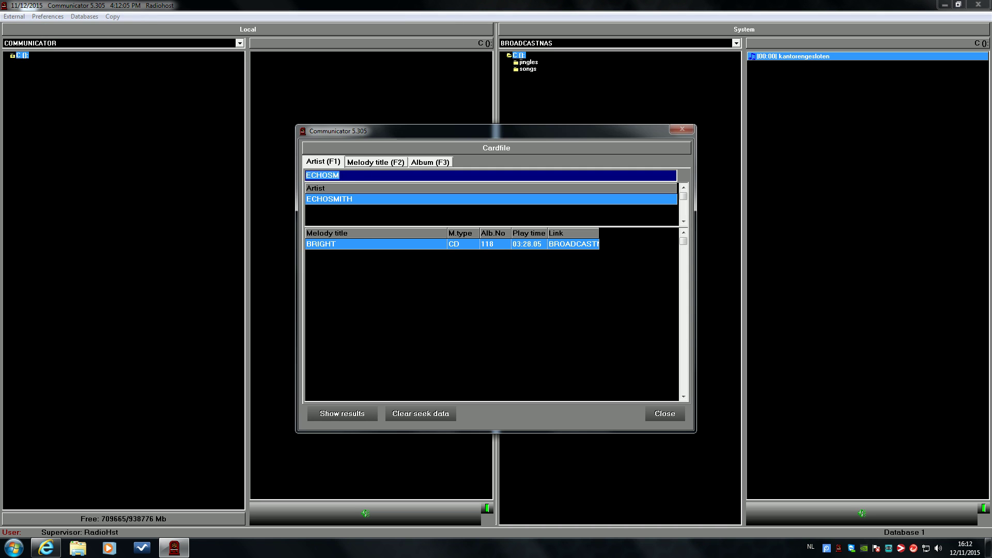
pyautogui.rightClick(357, 243)
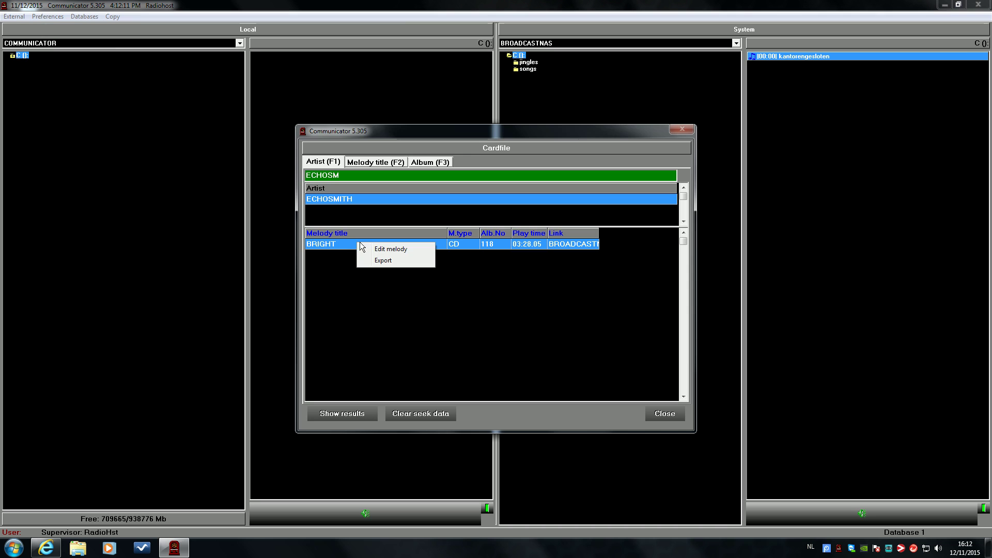
pyautogui.click(367, 249)
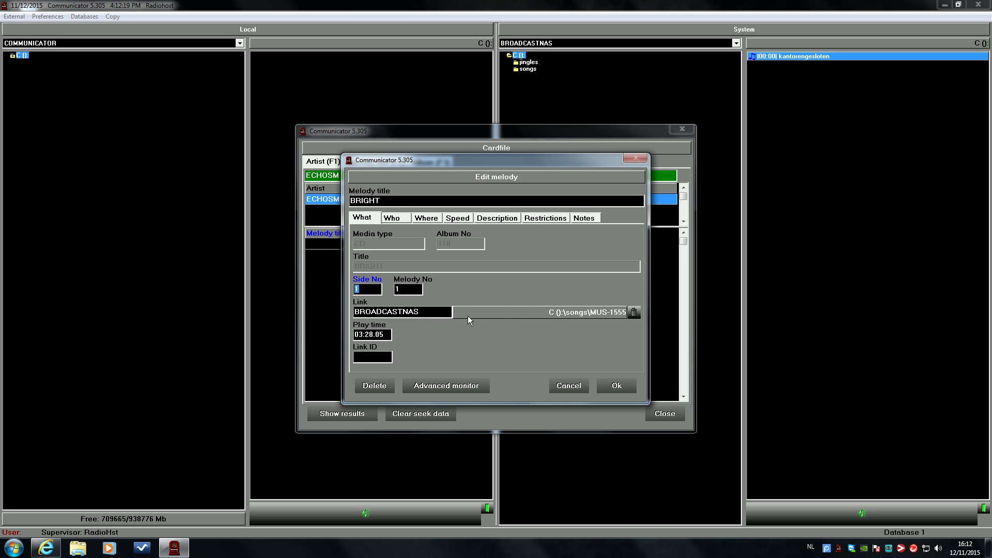
# Review the artist and recording details of BRIGHT, and set its speed to Medium
pyautogui.click(394, 218)
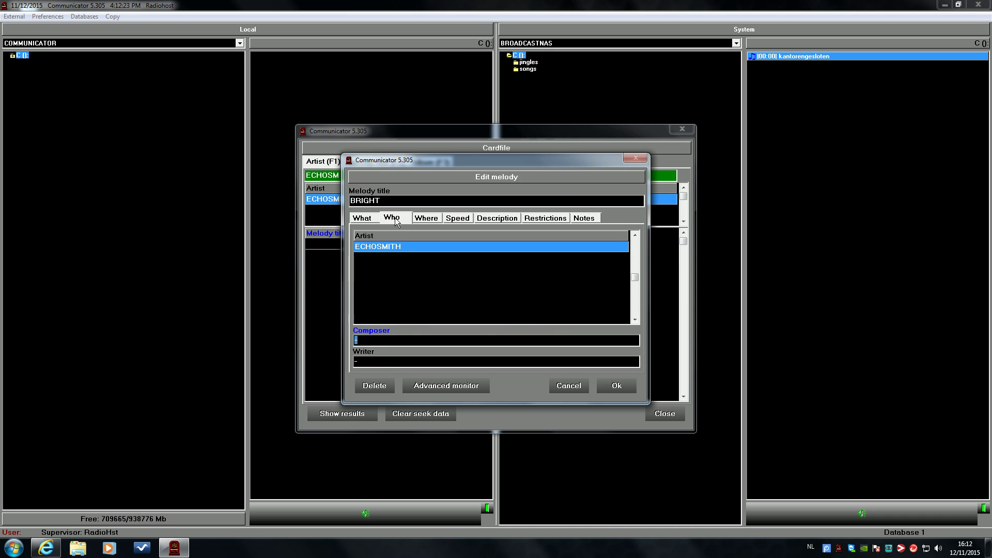
pyautogui.click(433, 220)
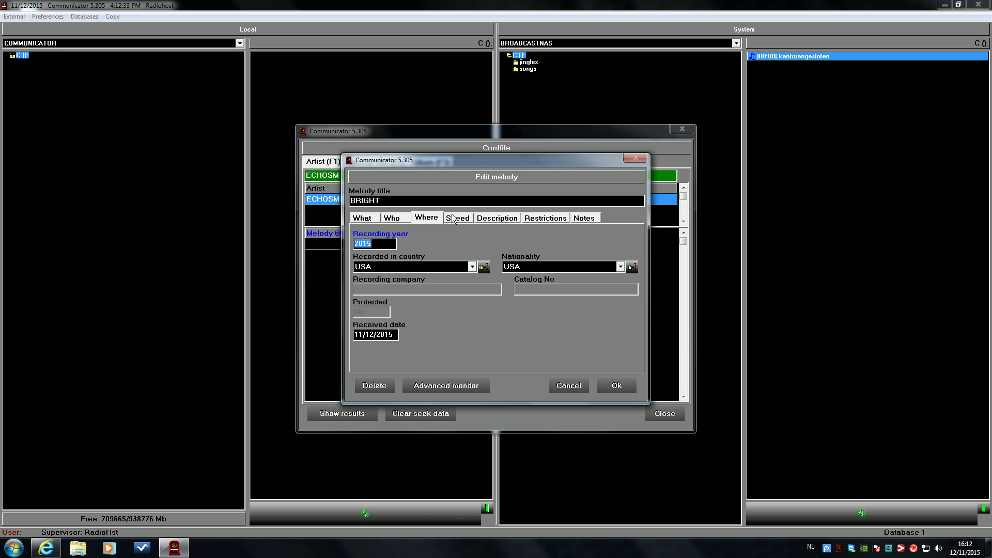
pyautogui.click(453, 218)
pyautogui.click(437, 243)
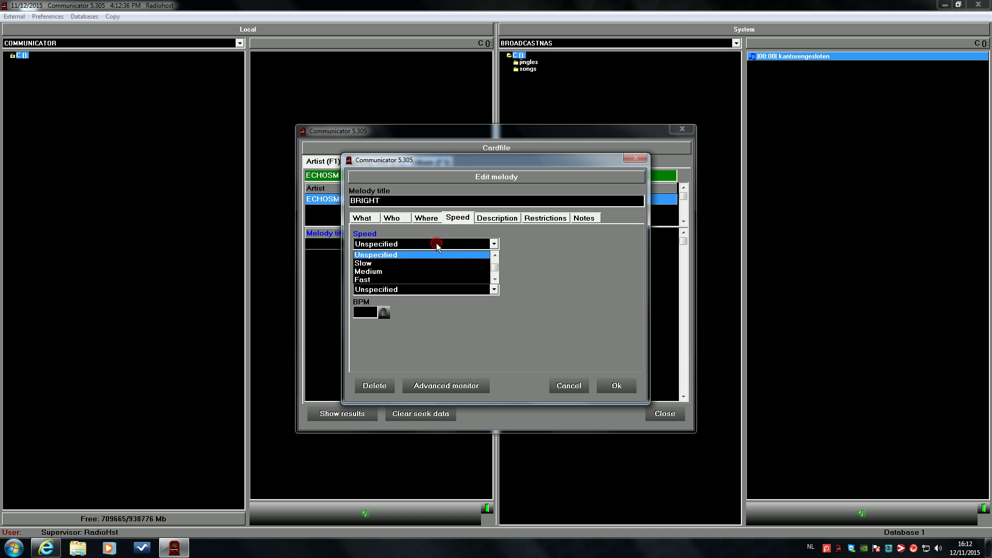
pyautogui.click(382, 272)
# In the description of BRIGHT, set both the mood and the energy to Average
pyautogui.click(511, 217)
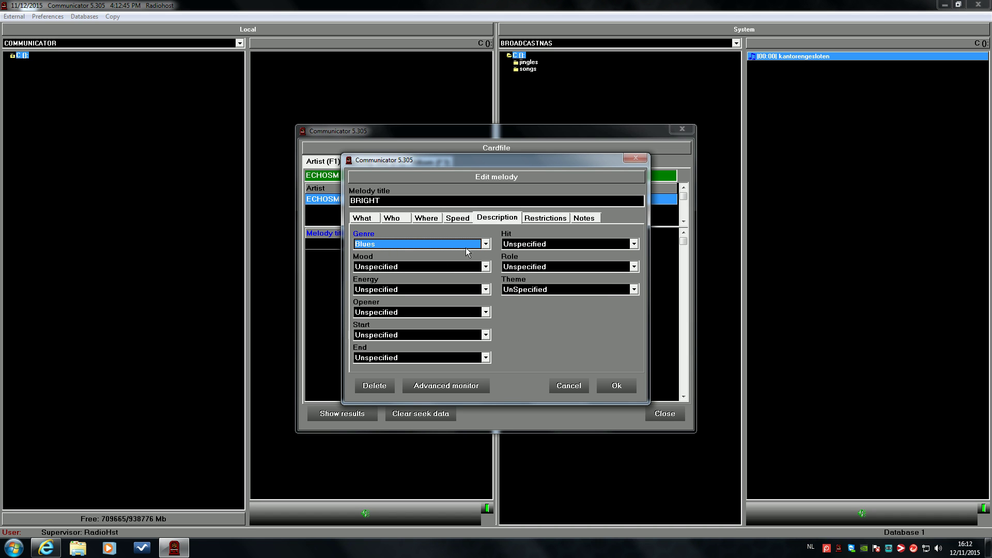
pyautogui.click(432, 262)
pyautogui.click(432, 267)
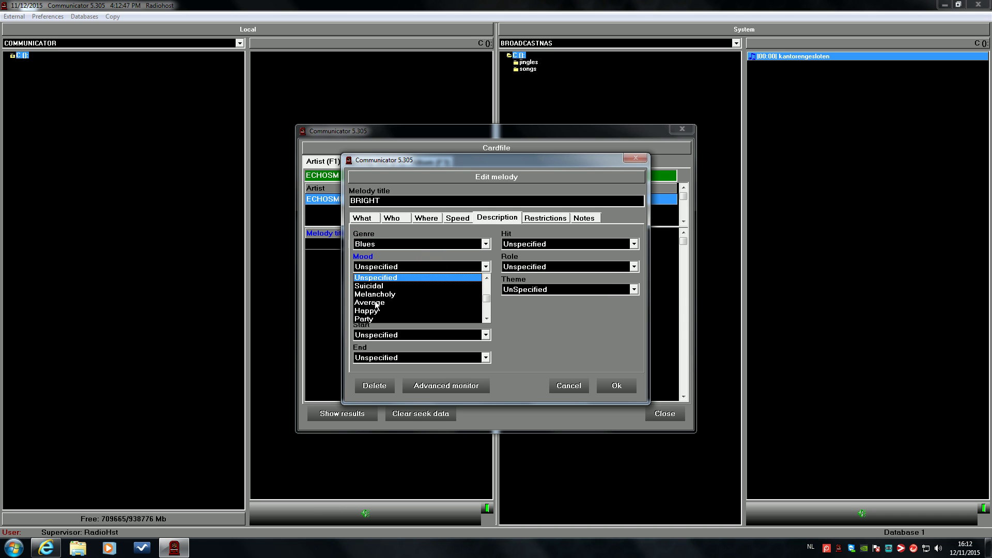
pyautogui.click(376, 306)
pyautogui.click(374, 291)
pyautogui.click(376, 292)
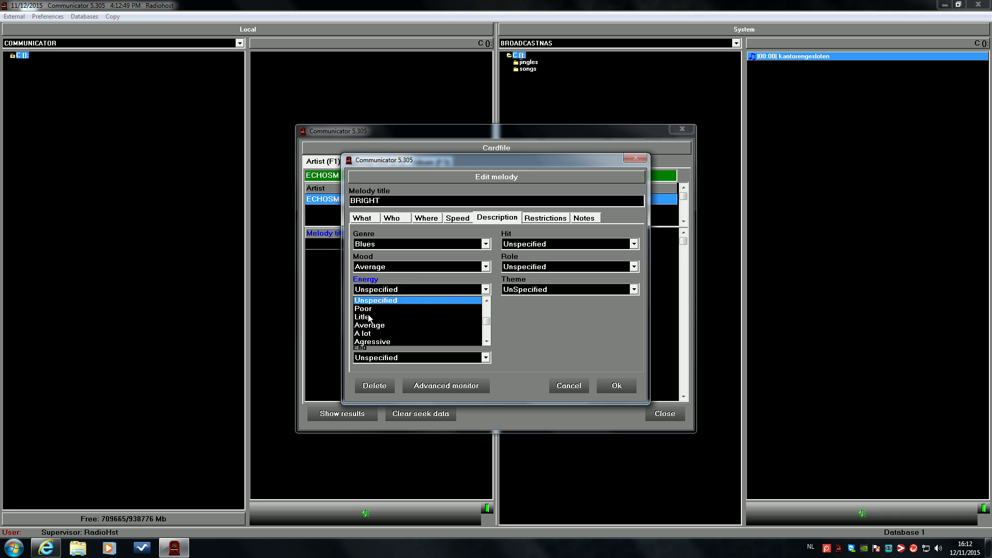
pyautogui.click(372, 325)
# Set the opener of BRIGHT to No, its start to Fade in and its end to Fade out
pyautogui.click(372, 316)
pyautogui.click(372, 331)
pyautogui.click(373, 335)
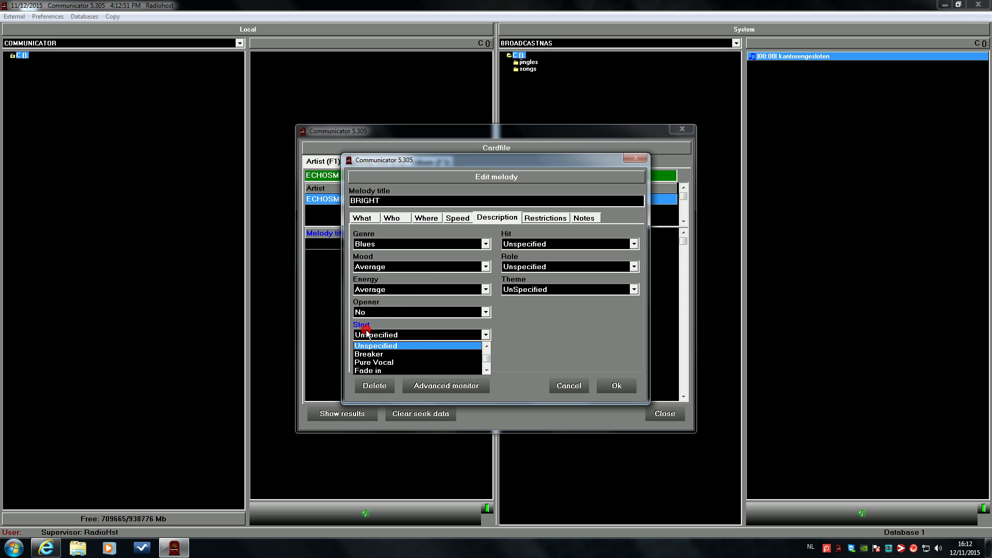
pyautogui.click(382, 355)
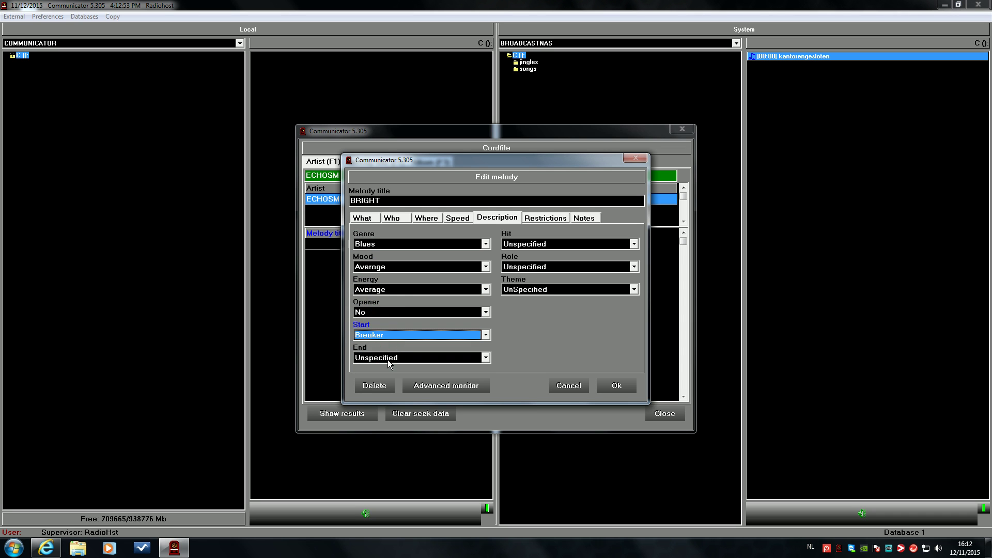
pyautogui.click(388, 336)
pyautogui.click(385, 370)
pyautogui.click(386, 357)
pyautogui.click(386, 385)
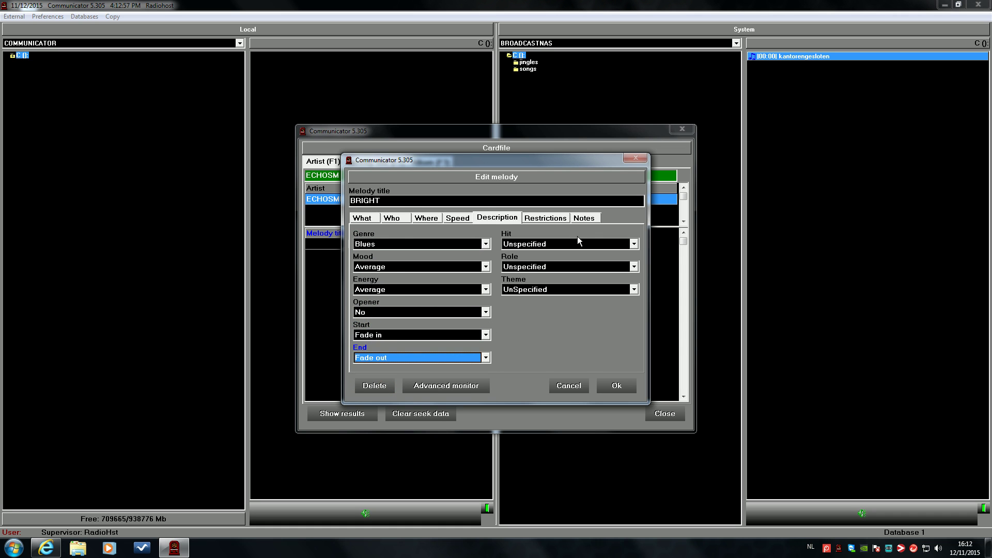
# Check the restrictions and notes of BRIGHT, then save the melody and close the cardfile
pyautogui.click(534, 218)
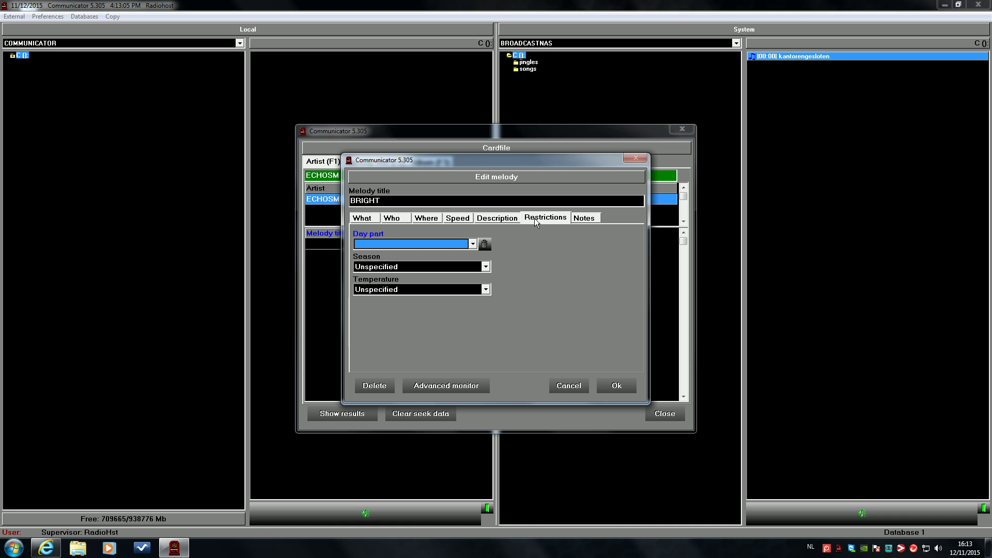
pyautogui.click(579, 217)
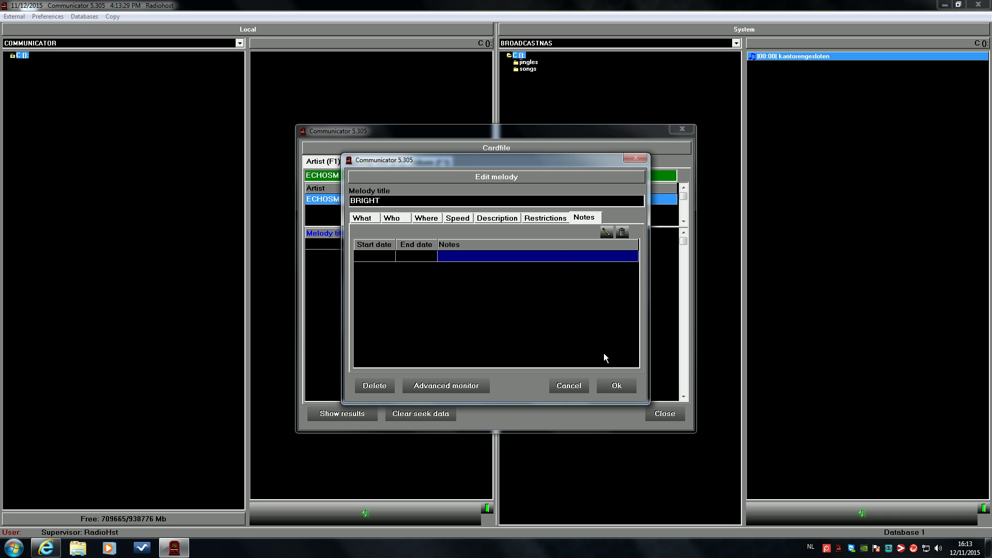
pyautogui.click(611, 382)
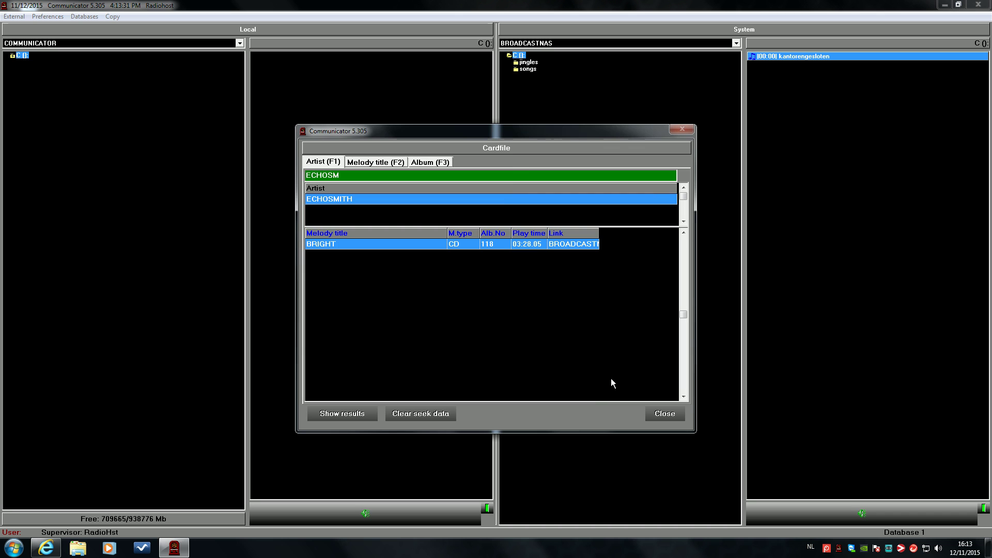
pyautogui.click(658, 415)
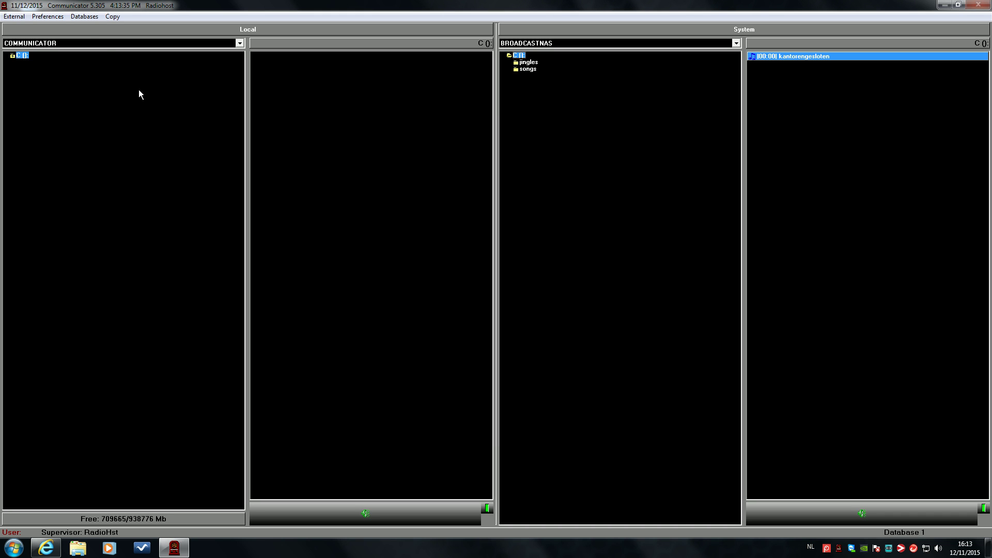
# Add the melody SHINE by YEARS & YEARS to CD album 1, ABSOLUTE MUSIC 8, as a new album entry and save it
pyautogui.click(82, 16)
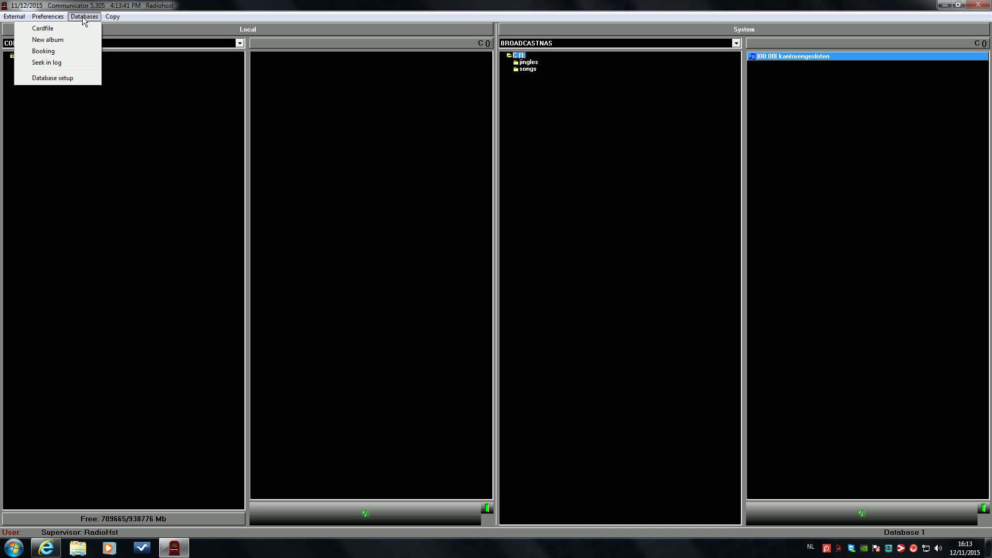
pyautogui.click(67, 38)
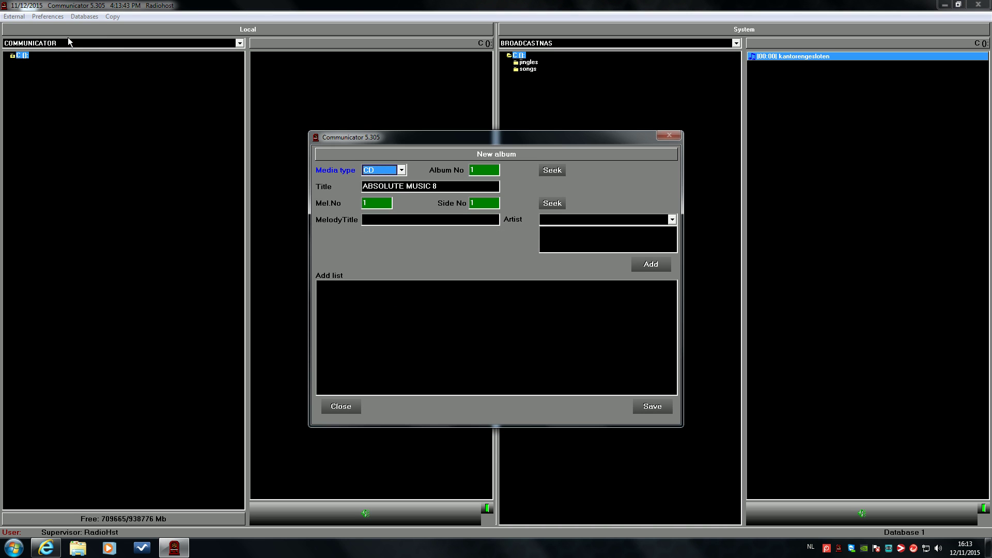
pyautogui.click(422, 219)
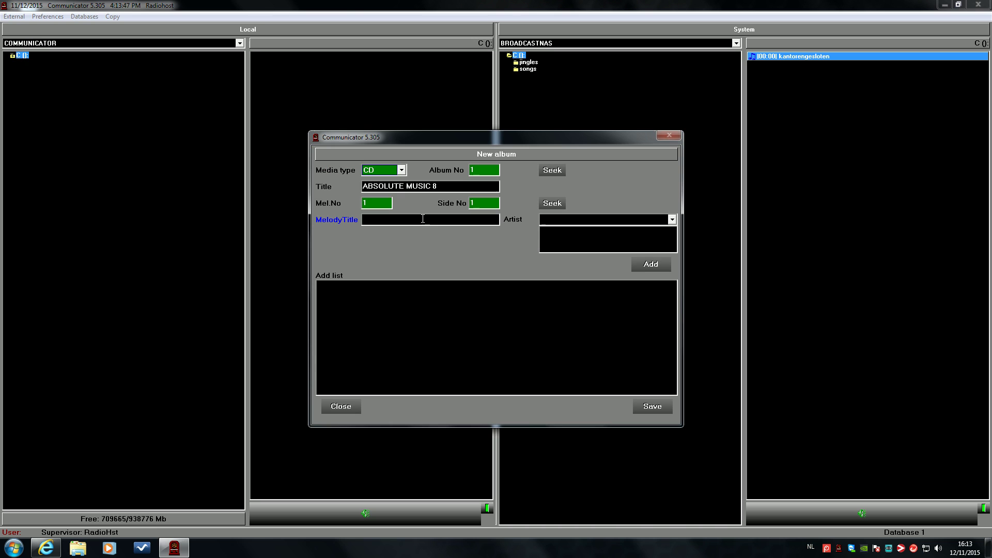
pyautogui.write('SHINE')
pyautogui.click(558, 221)
pyautogui.write('YEARS & YEARS')
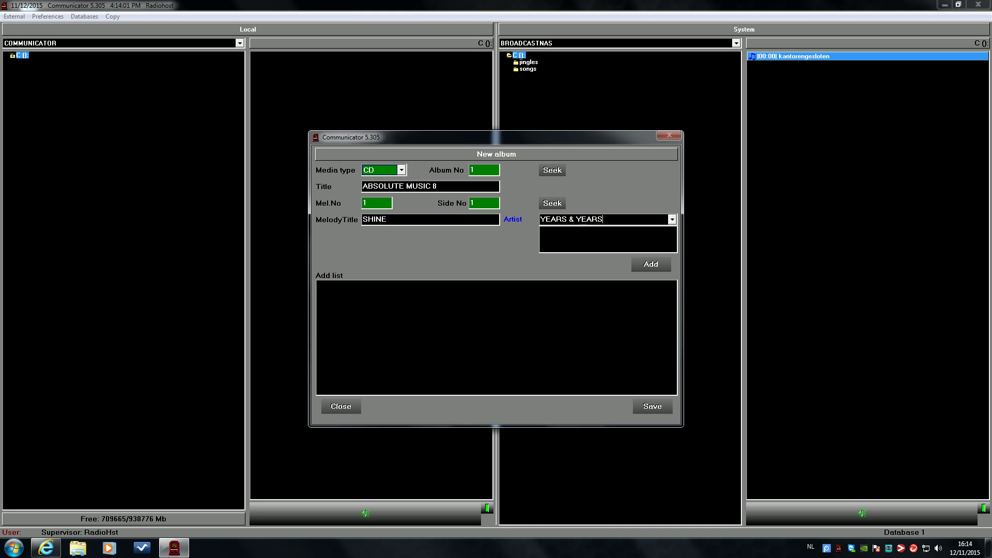
pyautogui.click(647, 264)
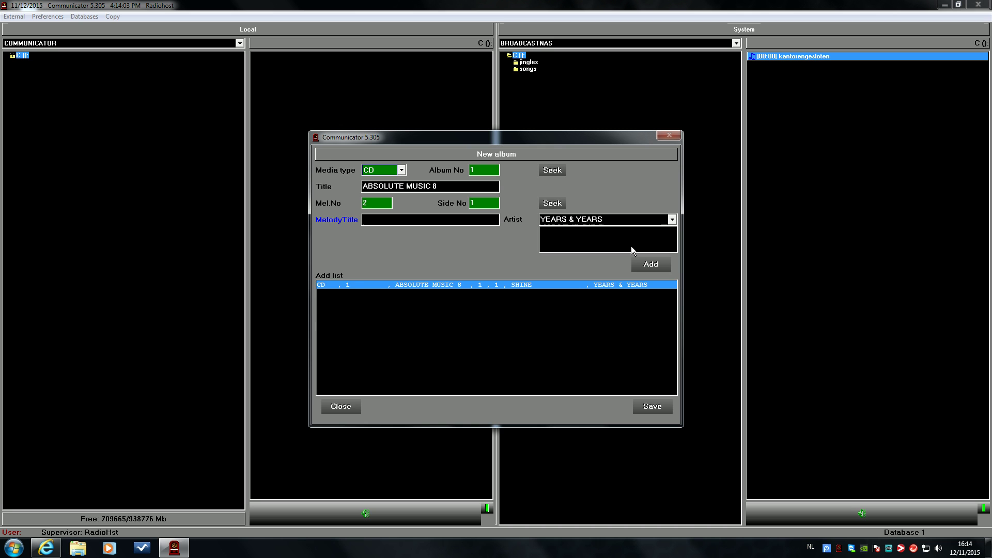
pyautogui.click(650, 407)
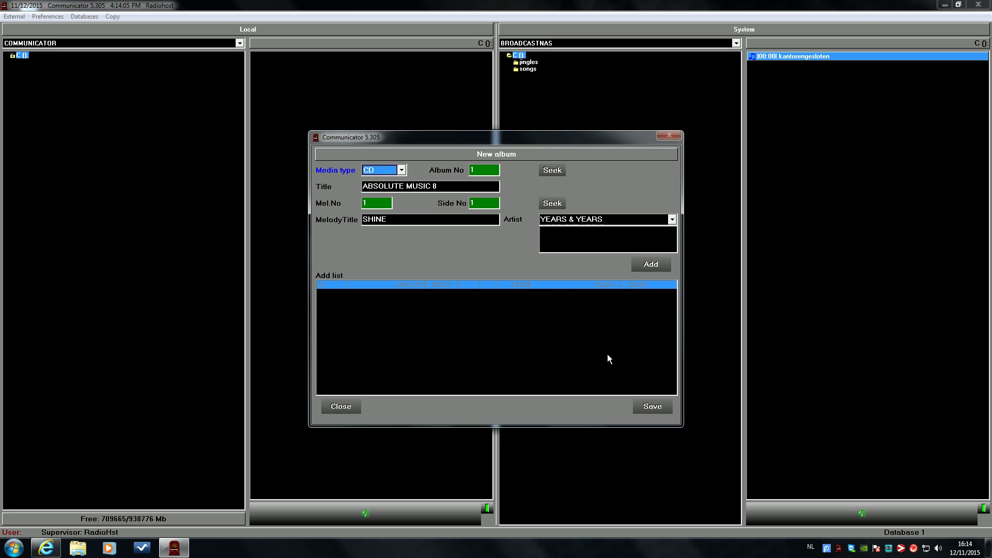
pyautogui.click(341, 406)
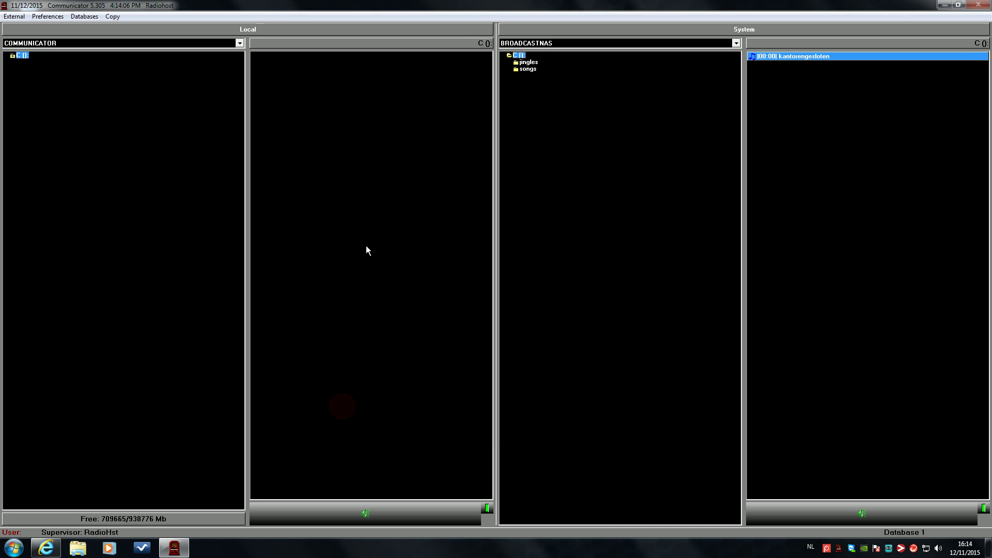
# Search the cardfile for the artist YEARS and open the melody SHINE for editing
pyautogui.click(83, 17)
pyautogui.click(85, 26)
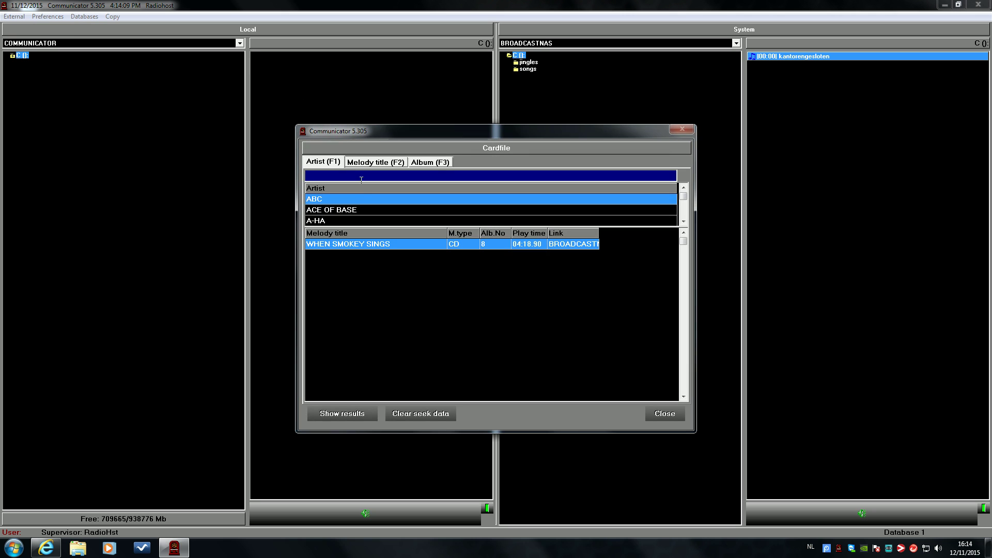
pyautogui.write('YEARS')
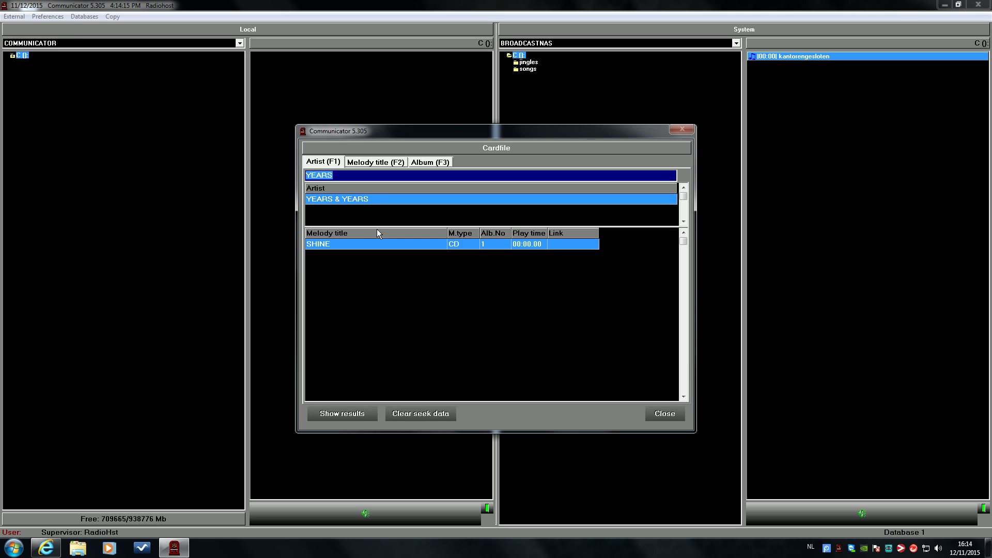
pyautogui.rightClick(381, 243)
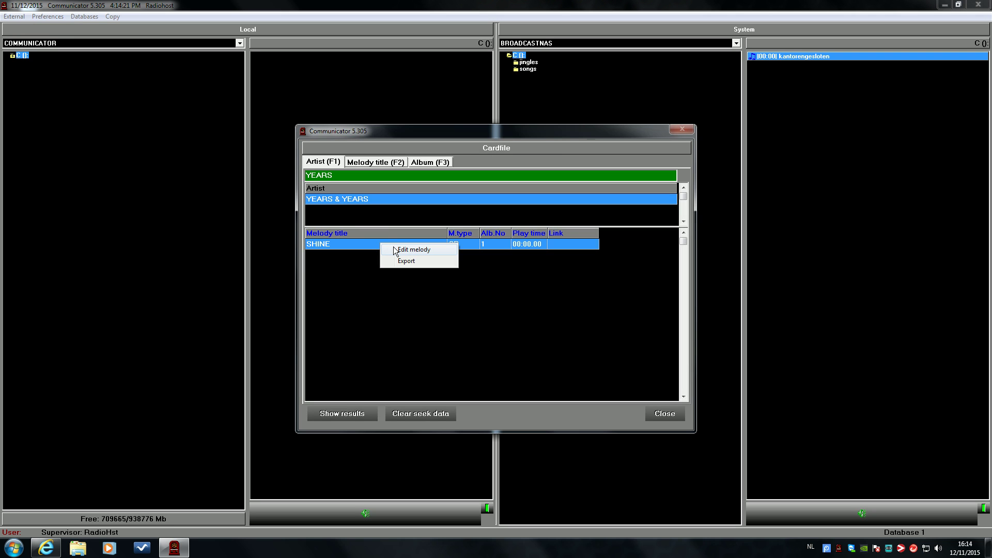
pyautogui.click(395, 249)
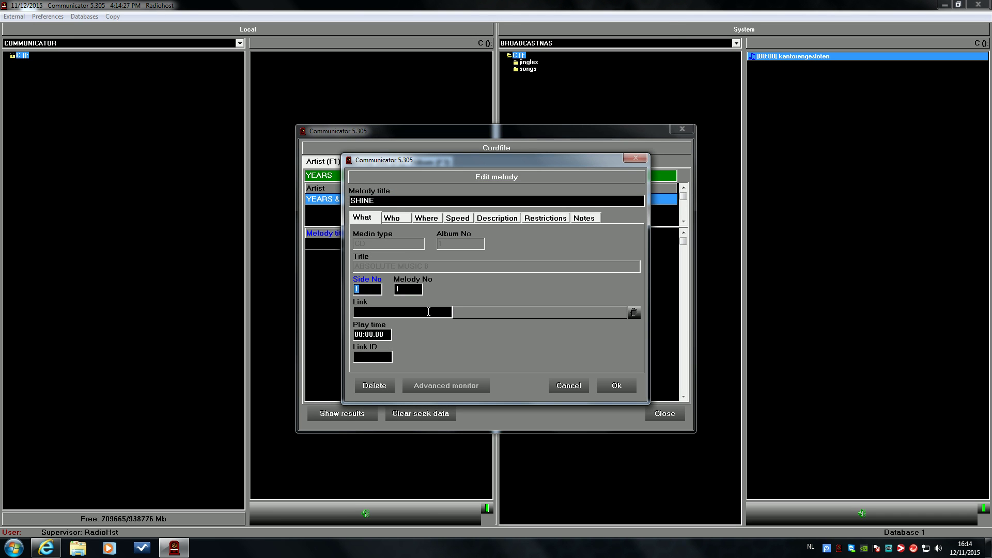
# Link the melody SHINE to the audio file MUS-1554 in the songs folder on BROADCASTNAS
pyautogui.click(429, 312)
pyautogui.rightClick(427, 313)
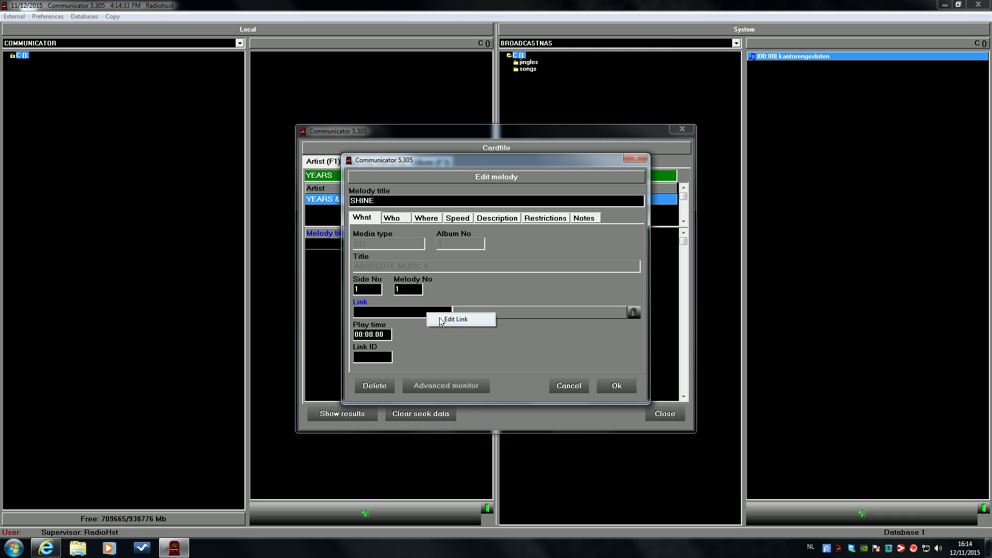
pyautogui.click(439, 319)
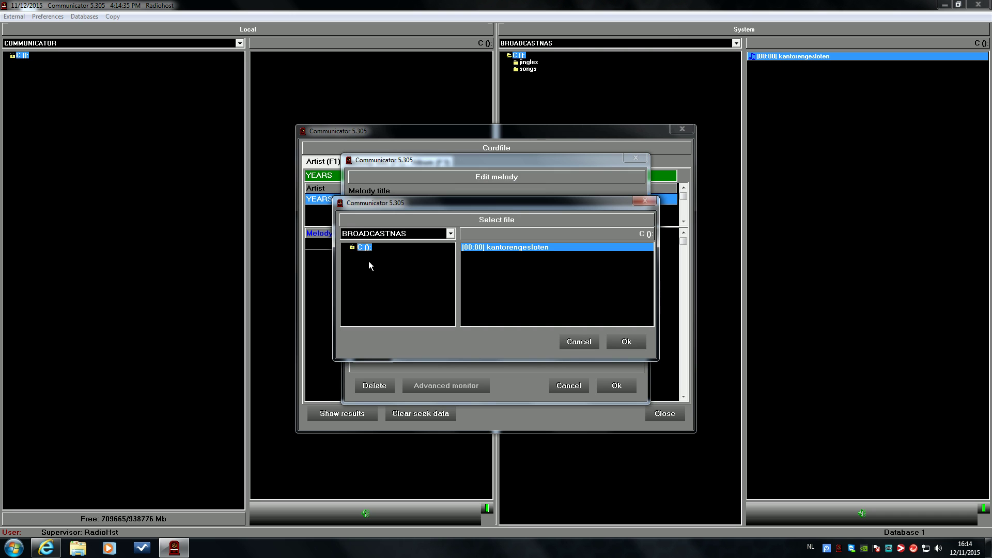
pyautogui.doubleClick(361, 248)
pyautogui.click(377, 263)
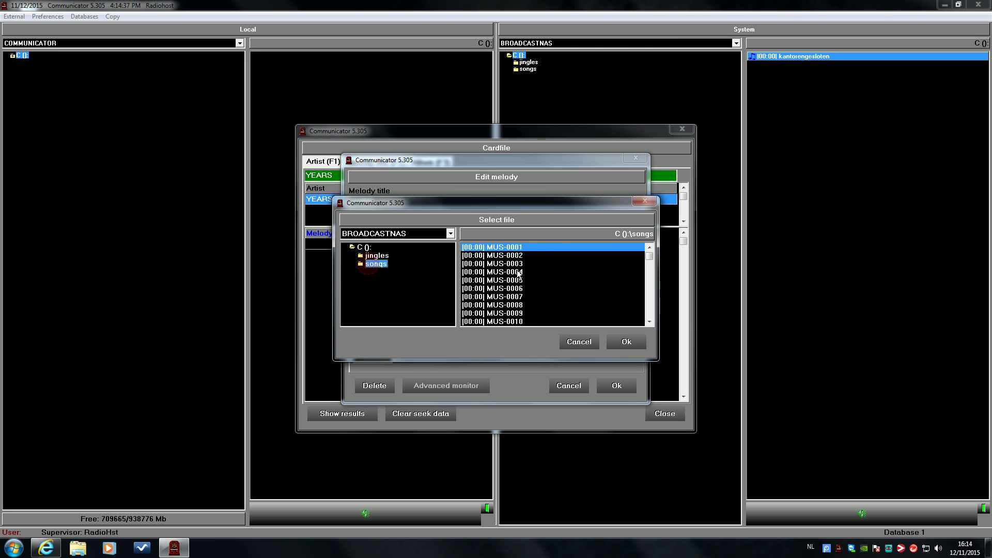
pyautogui.moveTo(649, 256); pyautogui.dragTo(642, 321)
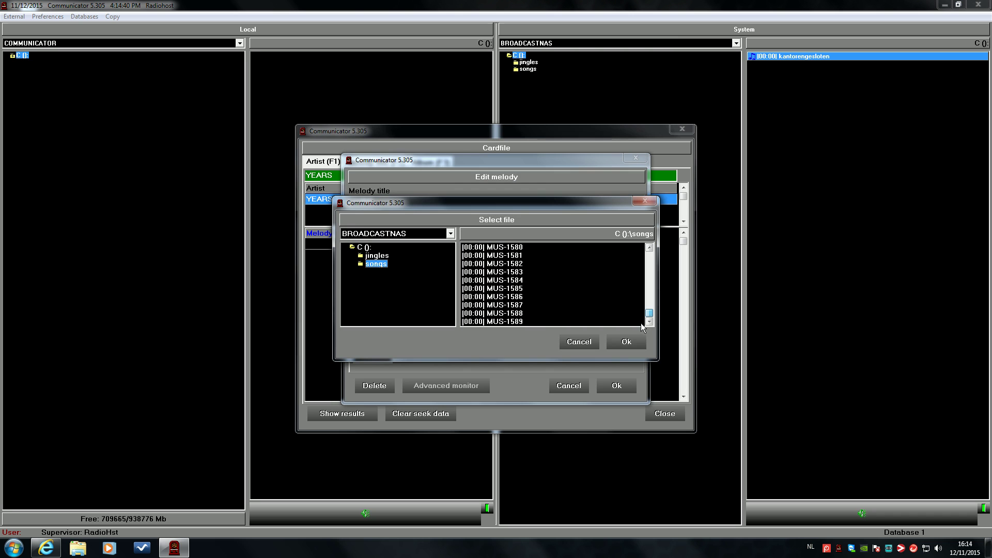
pyautogui.click(610, 294)
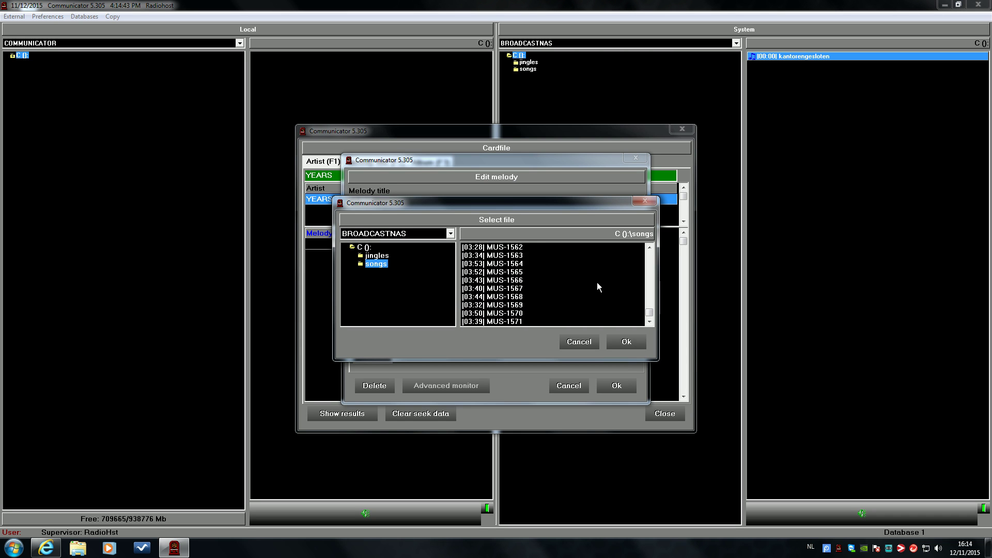
pyautogui.scroll(3, 597, 281)
pyautogui.doubleClick(523, 279)
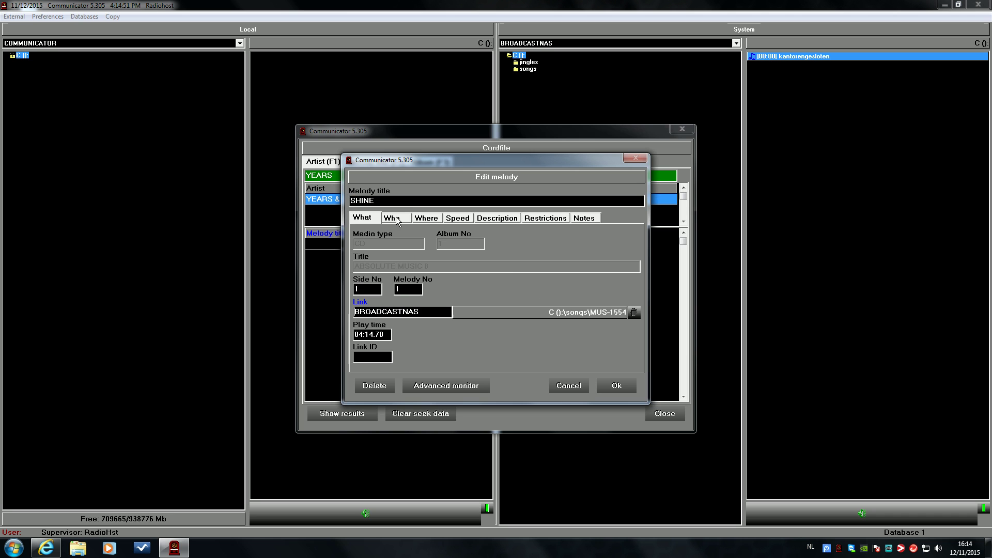
# Set the speed of SHINE to Medium, choose its start speed and save the melody
pyautogui.click(451, 219)
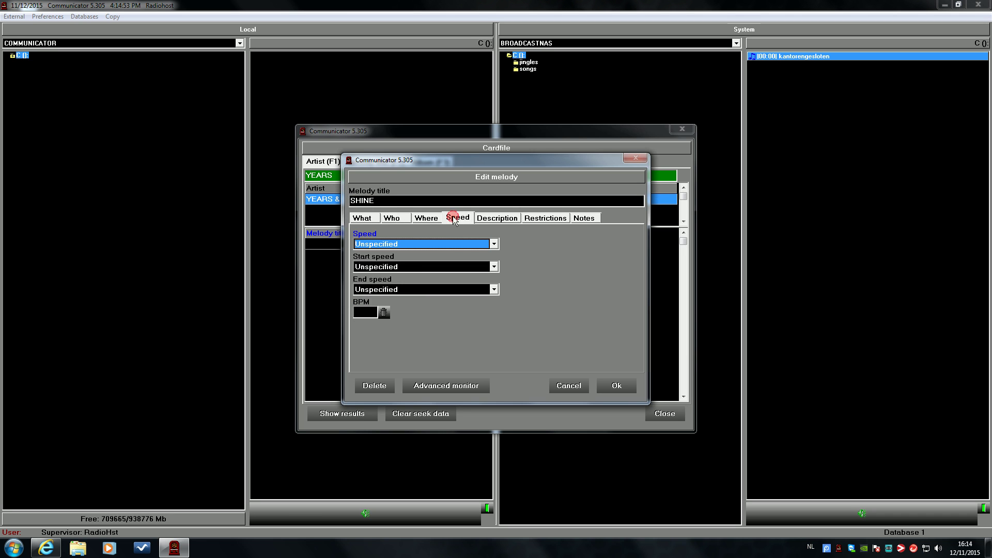
pyautogui.click(404, 251)
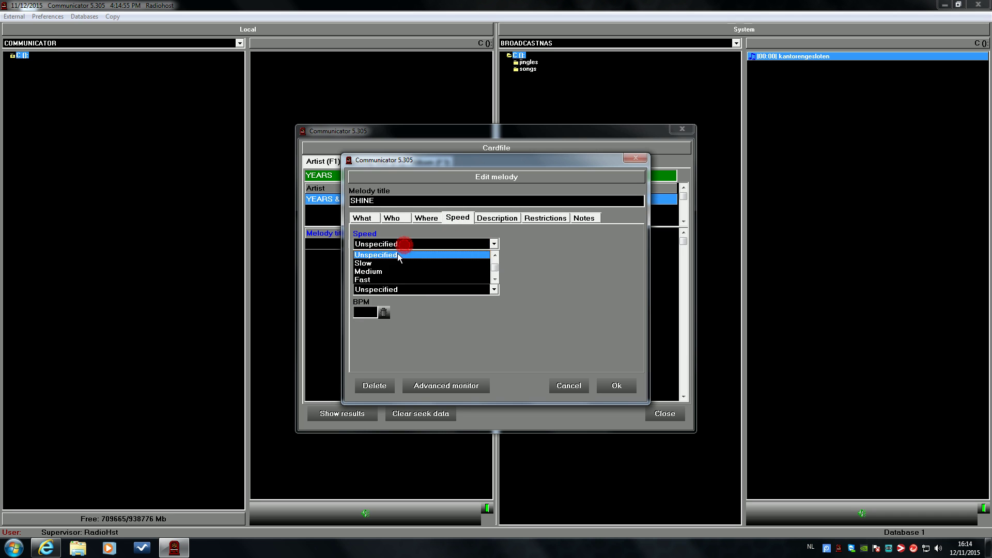
pyautogui.click(385, 274)
pyautogui.click(388, 267)
pyautogui.click(393, 297)
pyautogui.click(618, 385)
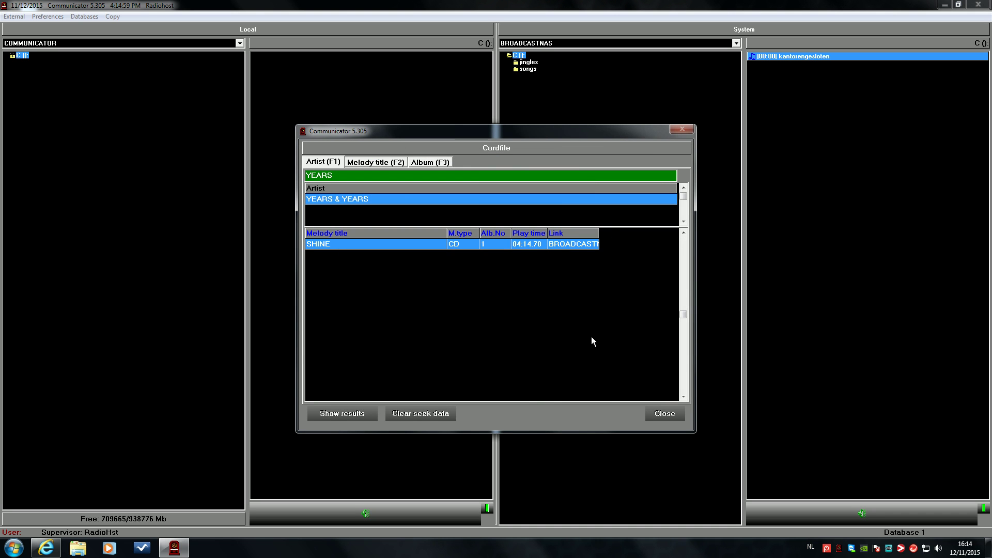
# Process the audio file of SHINE in the advanced monitor, accepting the file rename, then save the melody and close the cardfile
pyautogui.rightClick(501, 246)
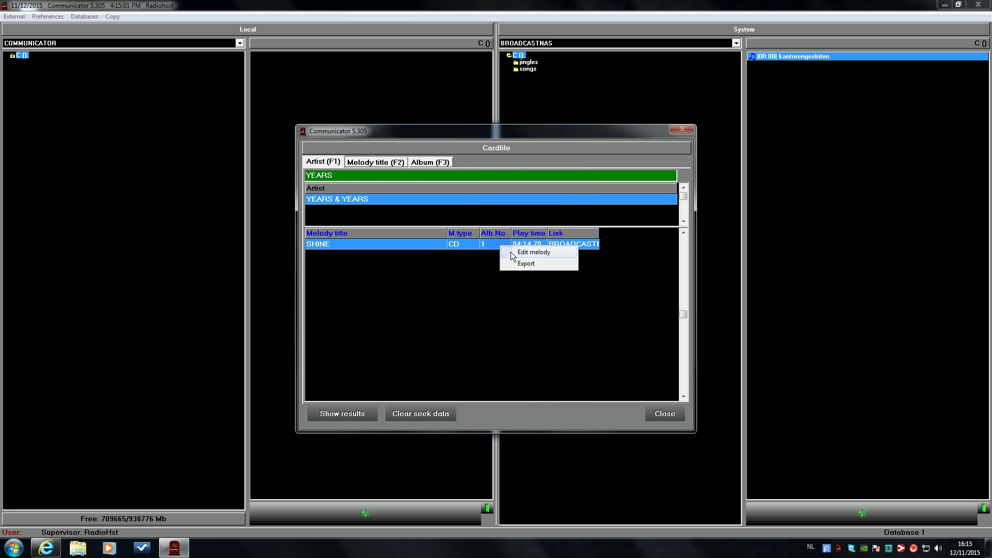
pyautogui.click(511, 252)
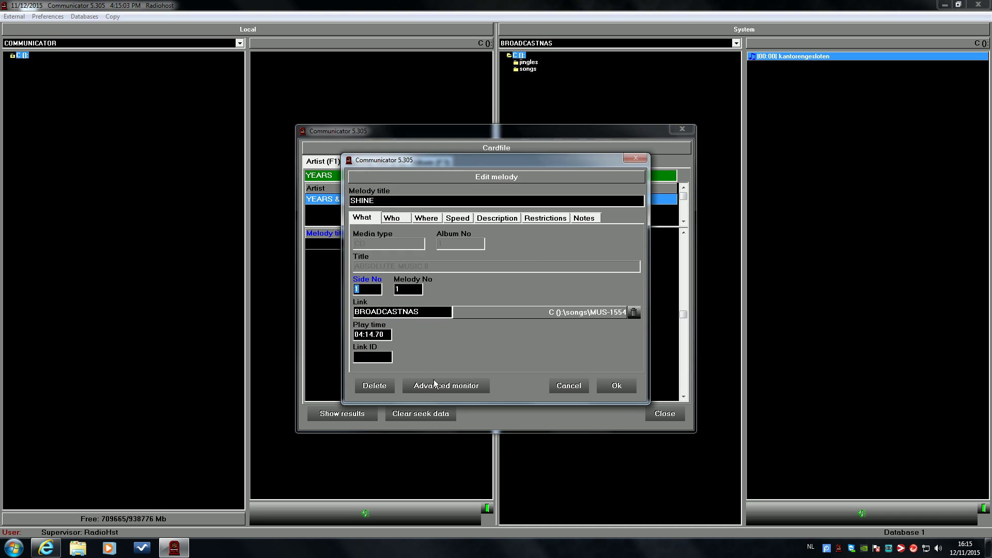
pyautogui.click(435, 379)
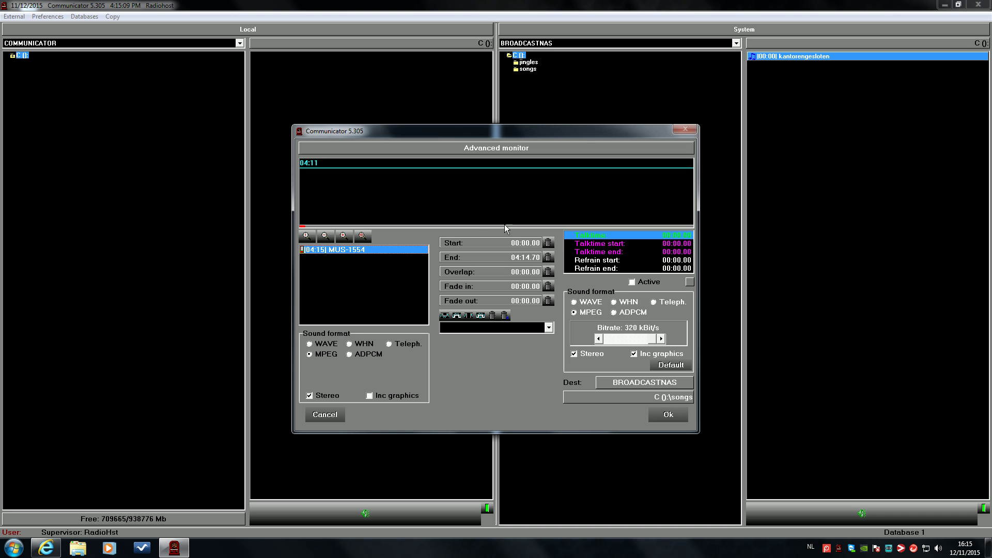
pyautogui.click(667, 415)
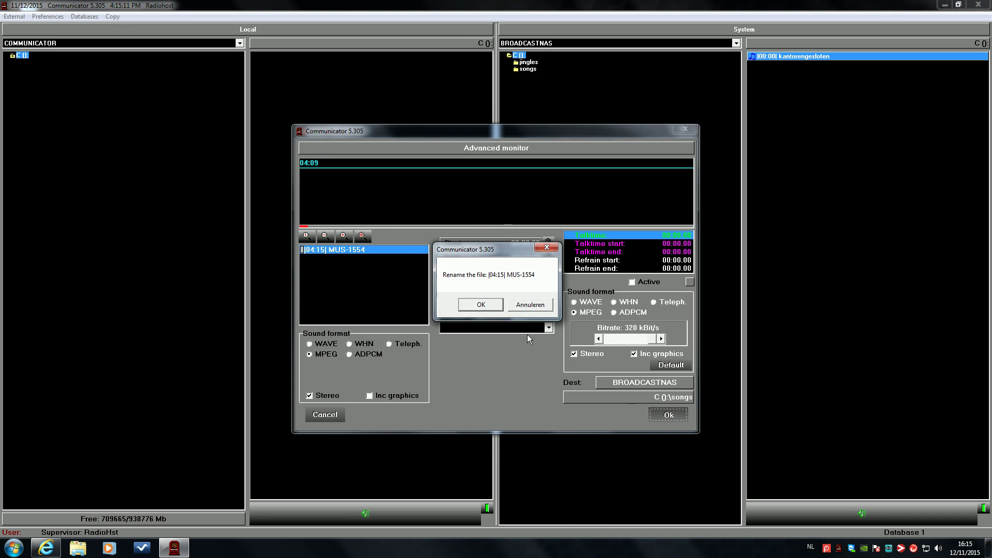
pyautogui.click(485, 309)
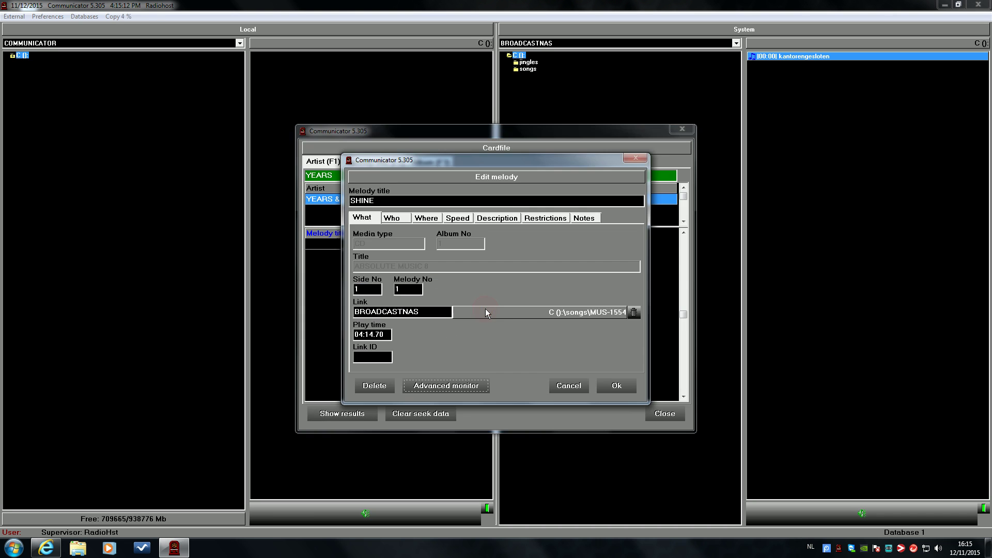
pyautogui.click(617, 387)
pyautogui.click(654, 411)
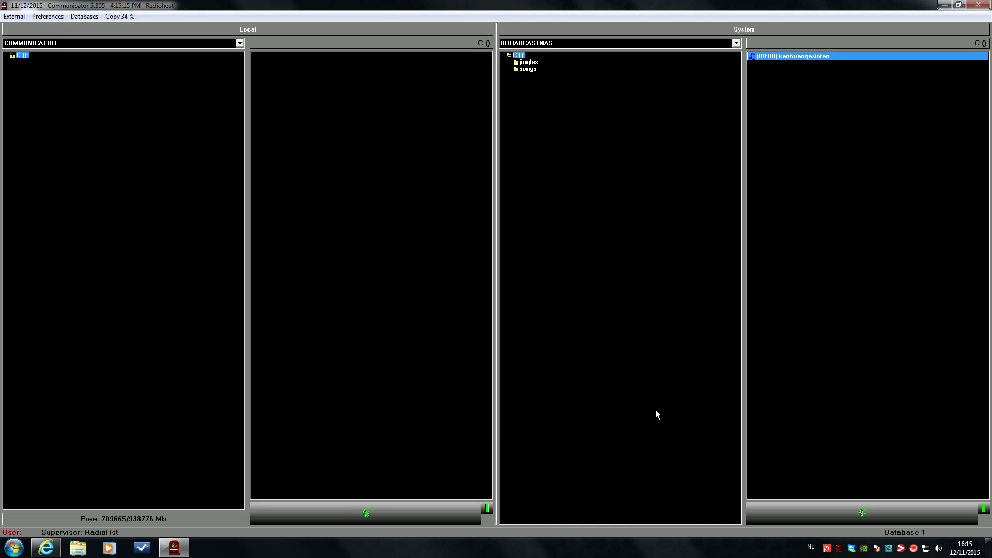